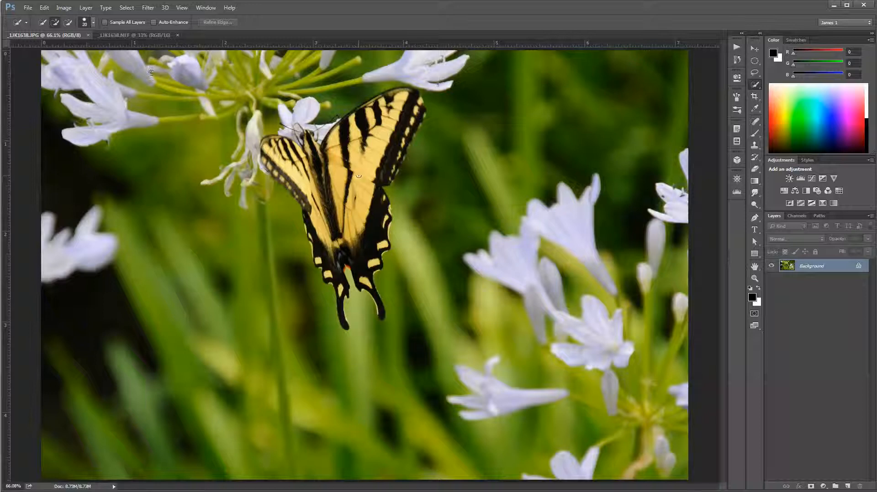
Switch to Bridge and inspect the Flag n butterfly folder's photos at a larger thumbnail size, then restore the smaller size.
left_click(146, 35)
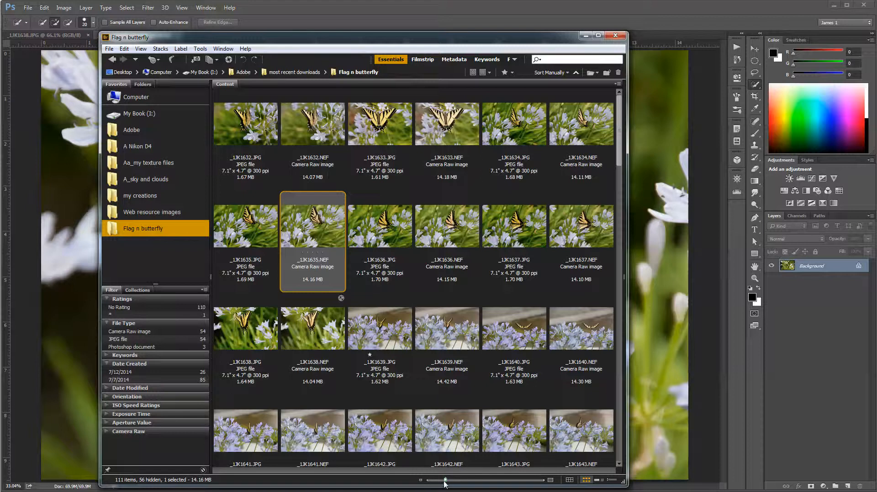
left_click_drag(446, 481, 471, 482)
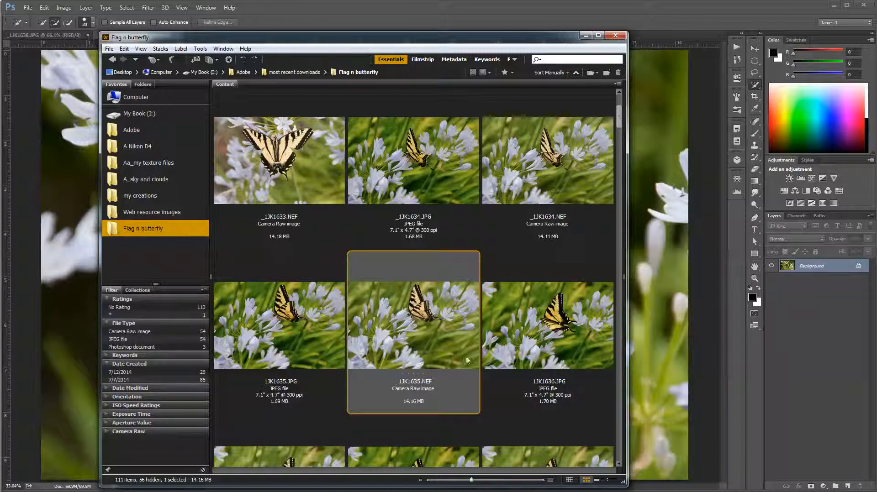
left_click_drag(473, 482, 448, 484)
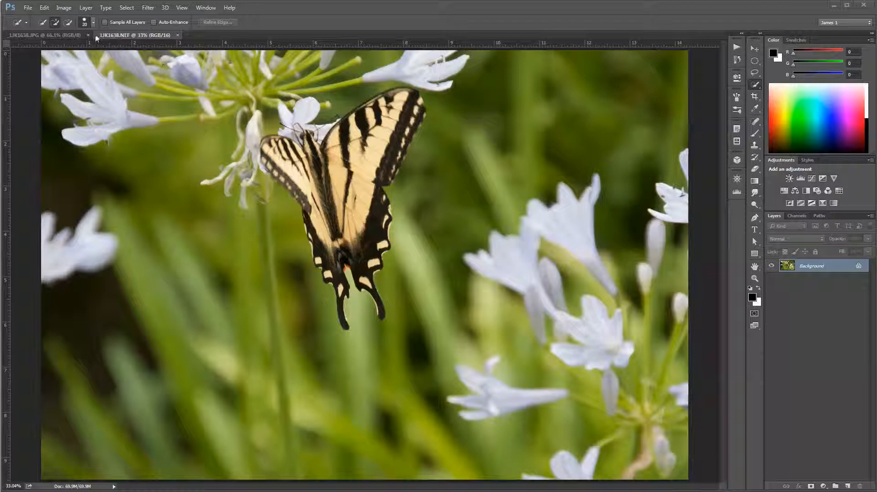
Compare the open JPG and NEF versions of the butterfly photo and check the NEF image's bits-per-channel mode.
left_click(70, 36)
left_click(117, 36)
left_click(65, 10)
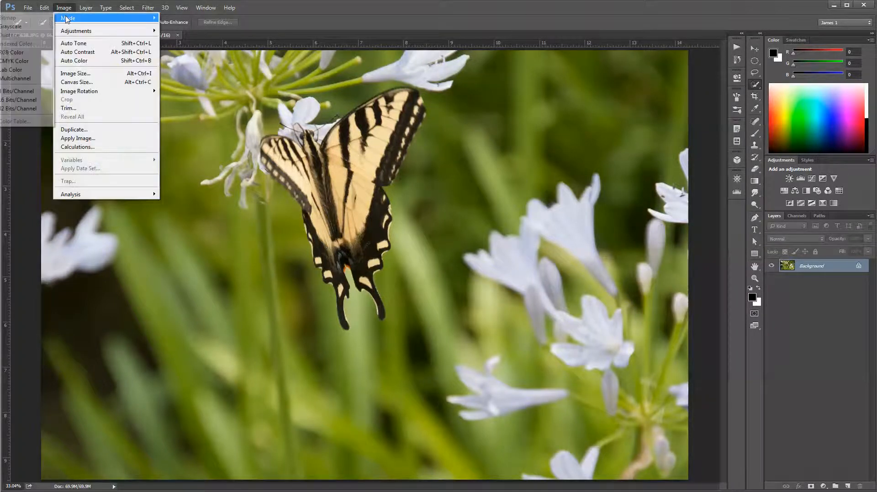
mouse_move(64, 20)
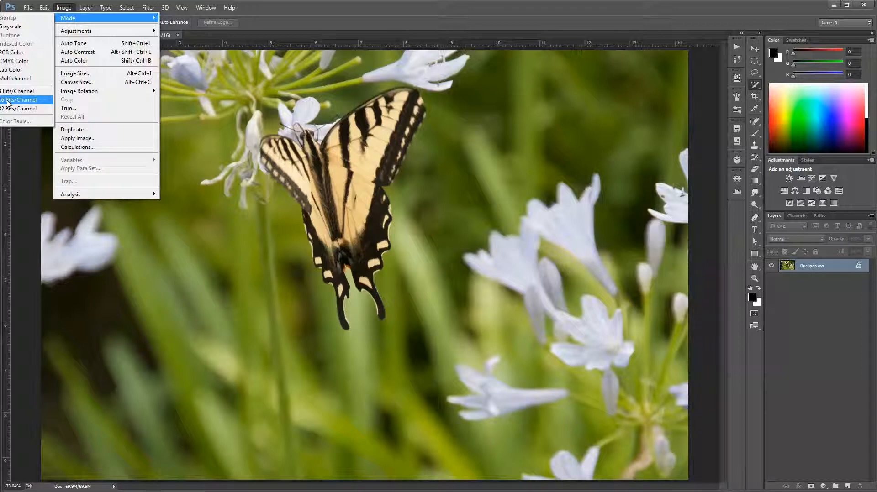
left_click(35, 100)
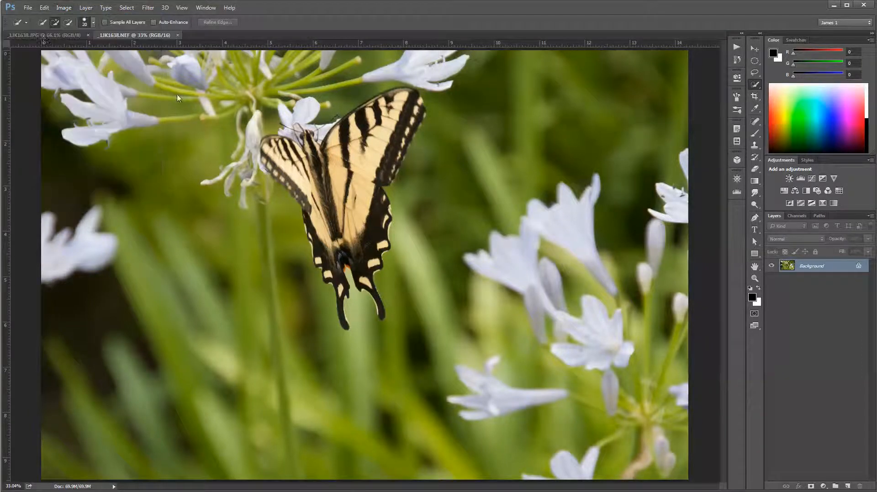
Check the colour mode and bit depth options of the JPG image without changing them.
left_click(44, 36)
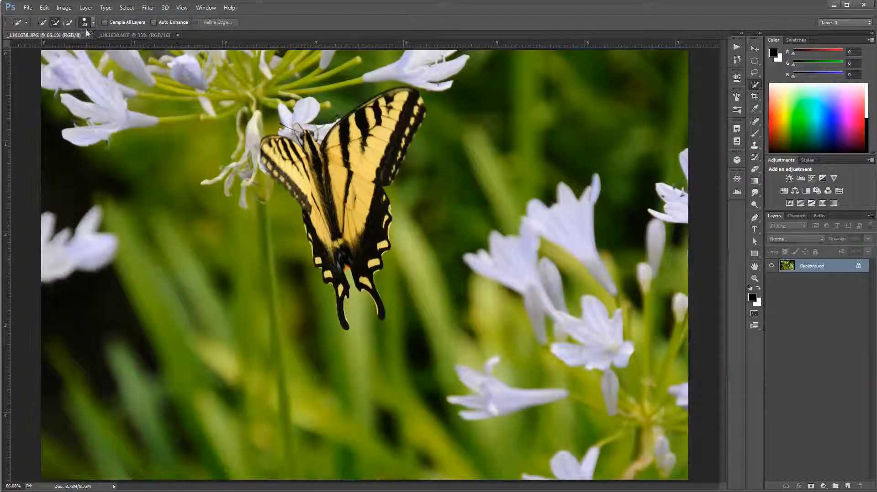
left_click(64, 8)
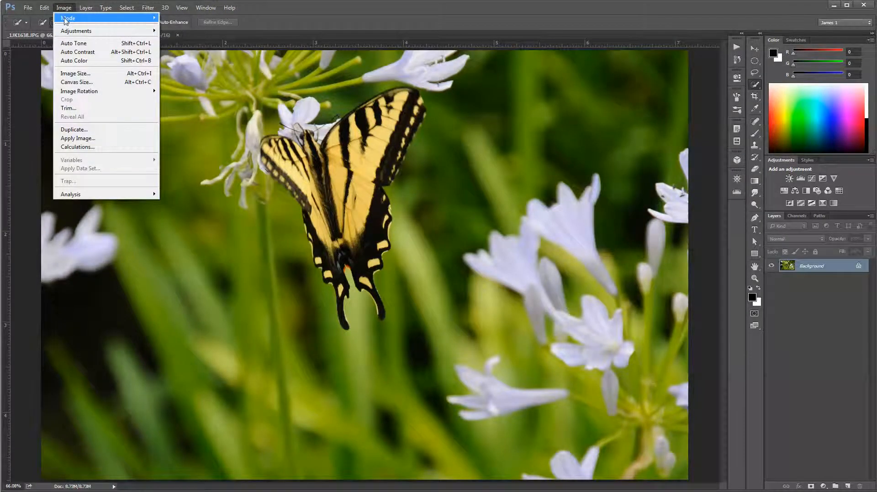
mouse_move(66, 19)
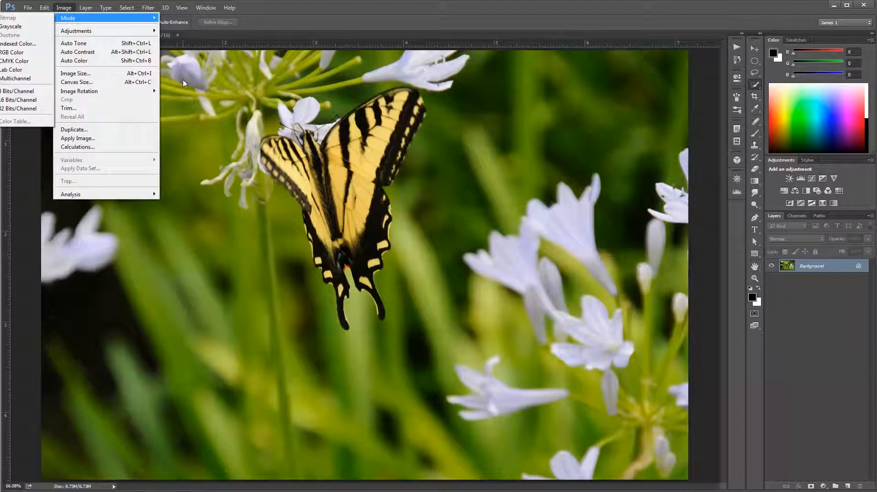
left_click(276, 9)
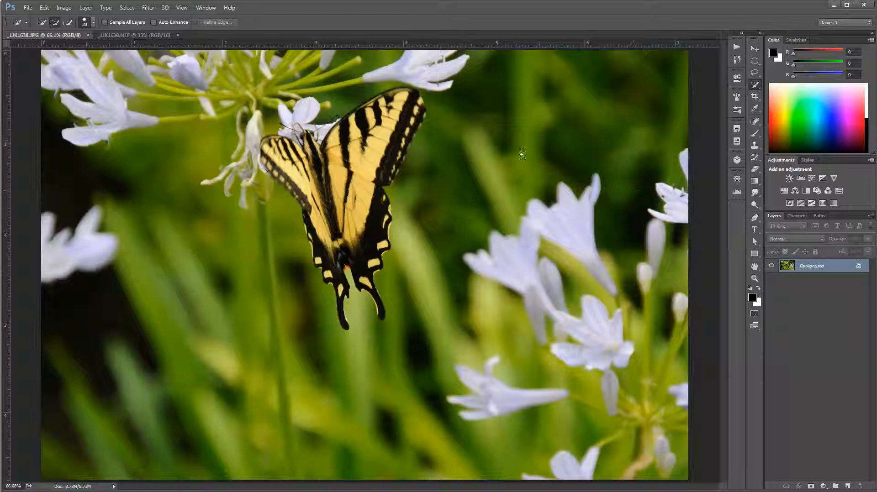
Show the Histogram as a floating panel over the JPG image and refresh it with uncached data.
left_click(737, 193)
left_click_drag(685, 169, 613, 297)
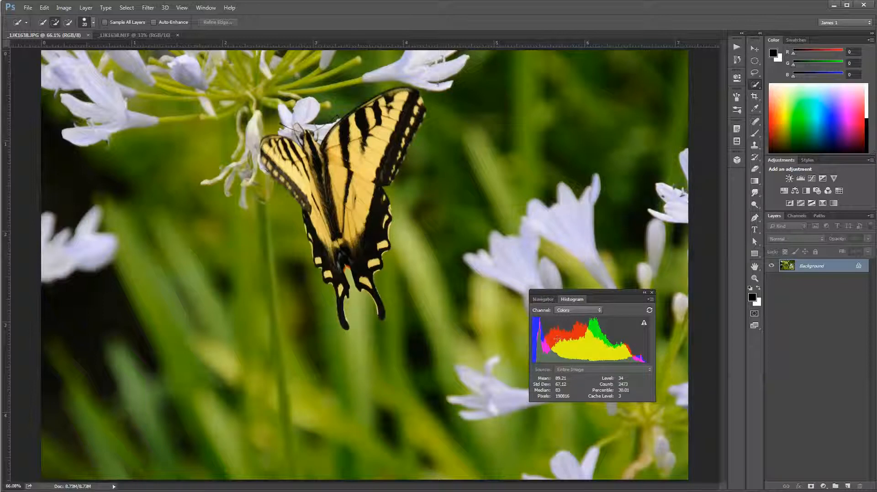
left_click(644, 326)
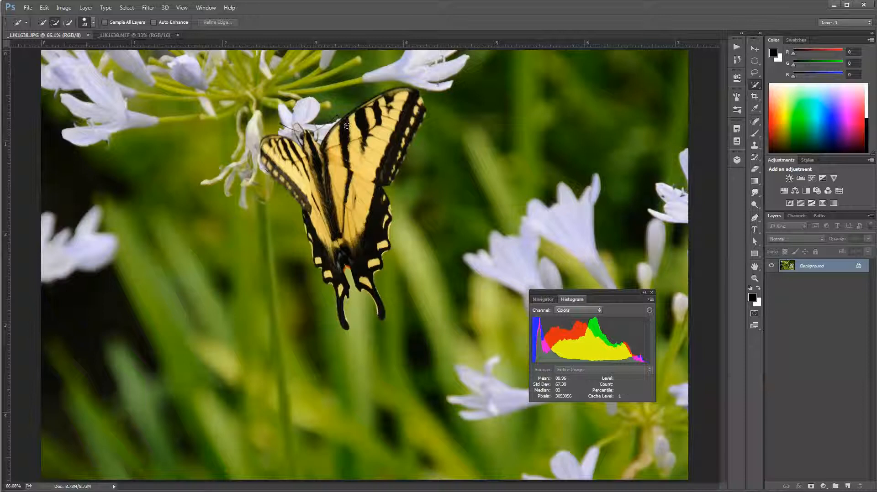
Refresh the NEF image's histogram with uncached data and compare it with the JPG image's histogram.
left_click(133, 34)
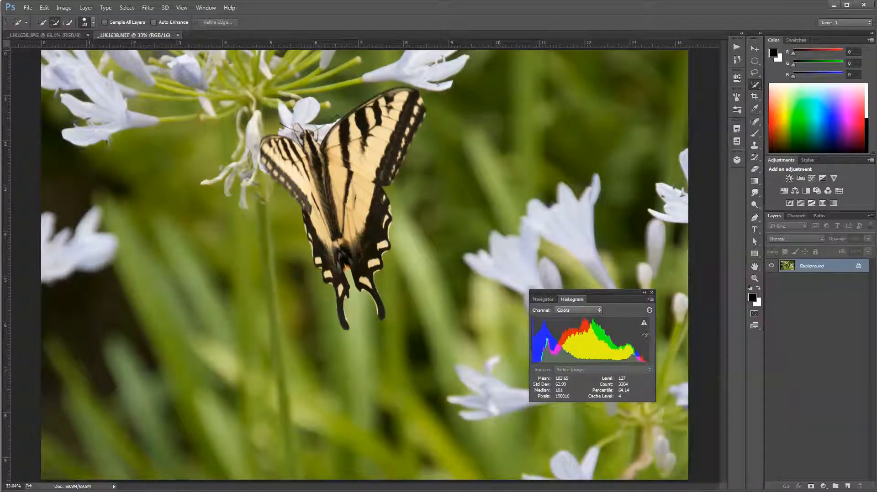
left_click(644, 324)
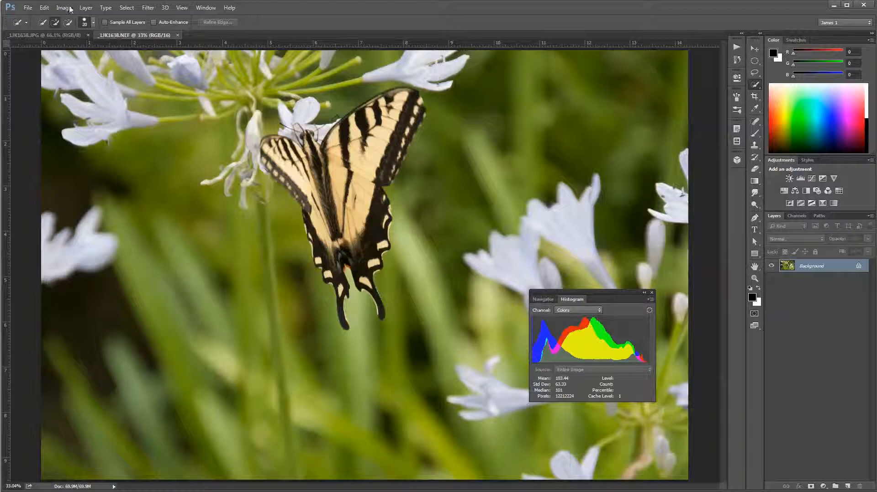
left_click(59, 36)
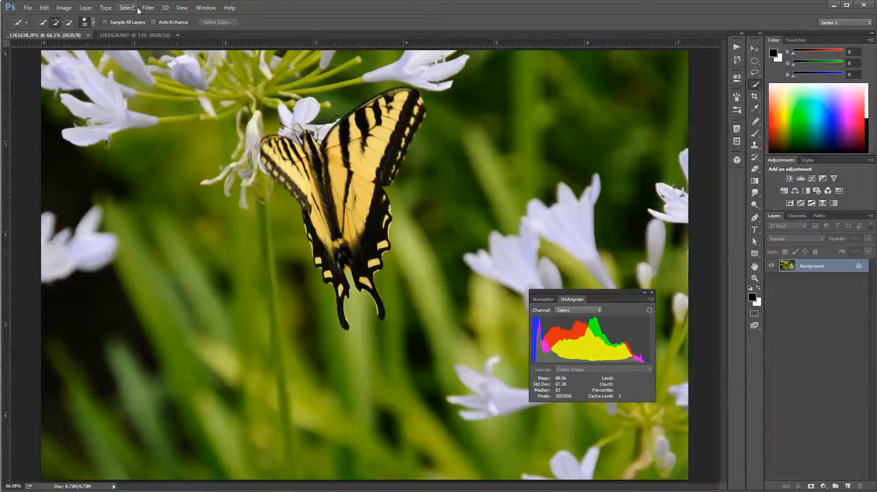
left_click(135, 35)
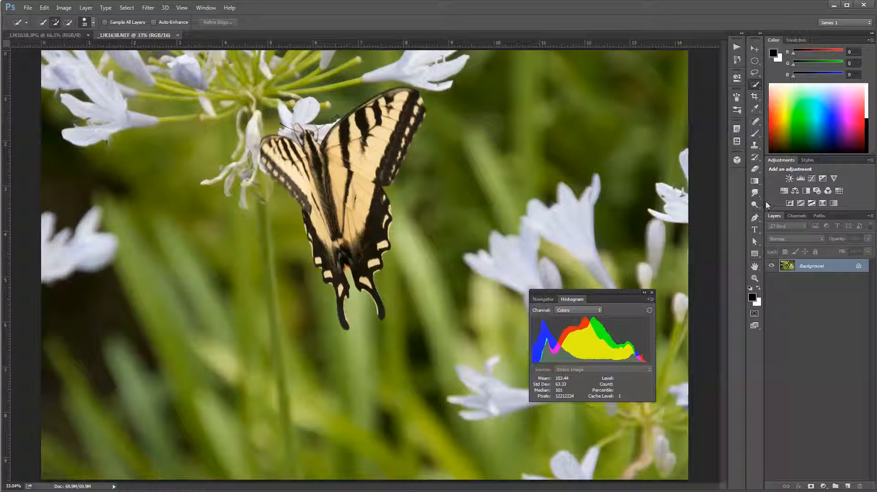
mouse_move(606, 355)
left_click(51, 35)
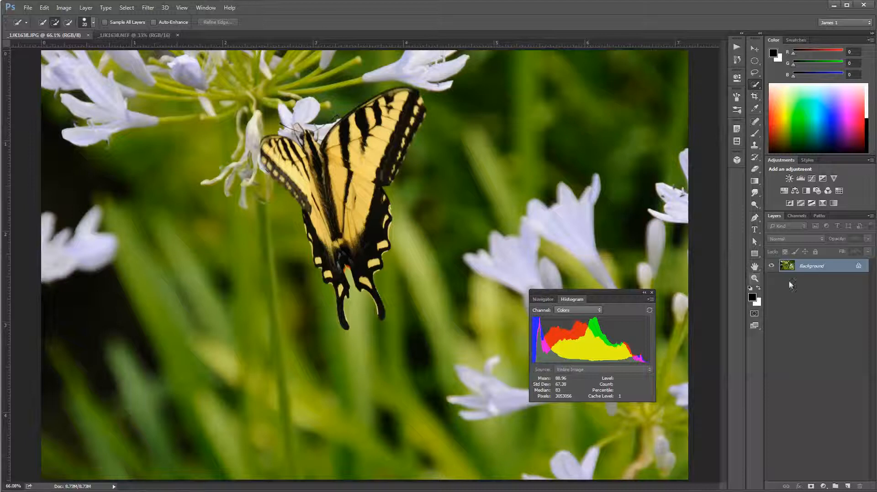
Add a Brightness/Contrast adjustment layer to the JPG image with brightness -50 and contrast 50.
left_click(790, 179)
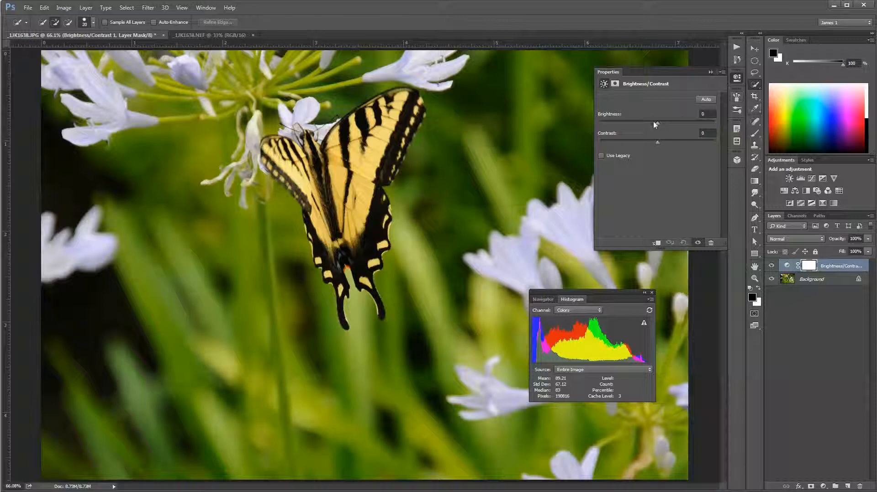
left_click_drag(658, 126, 686, 144)
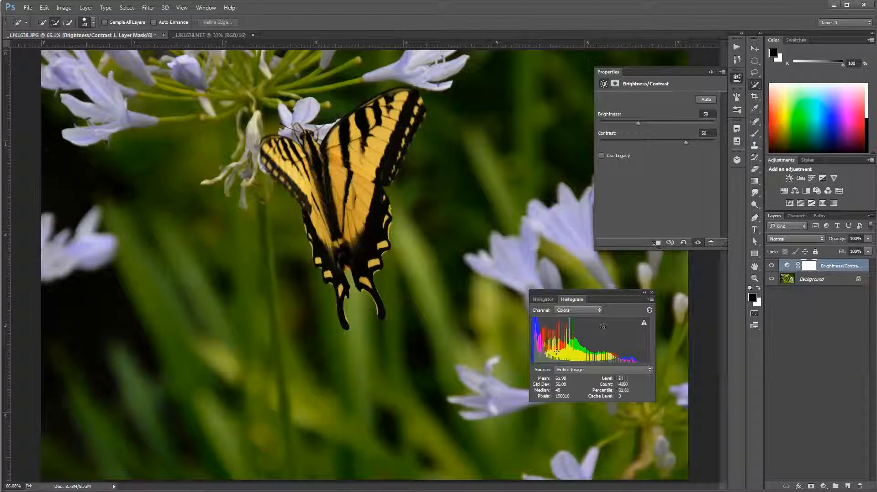
Toggle the JPG's Brightness/Contrast layer off and on to compare the histogram, and clear the accidental selection.
left_click(660, 324)
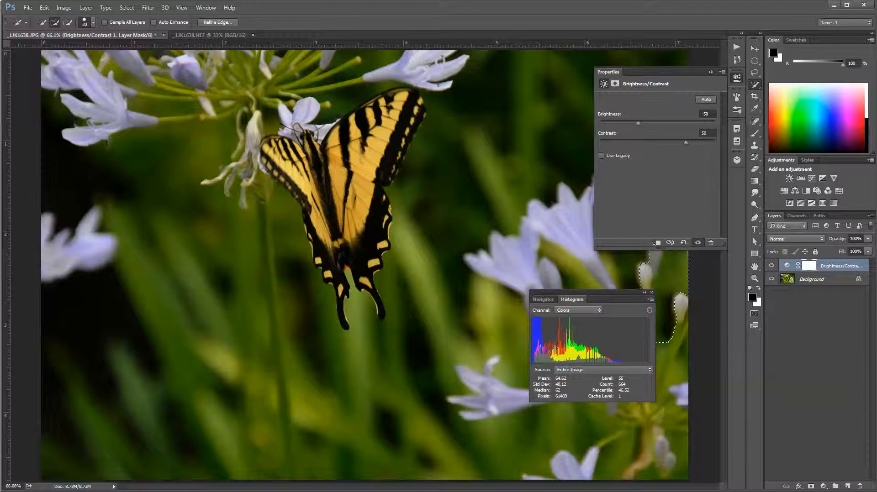
left_click(771, 266)
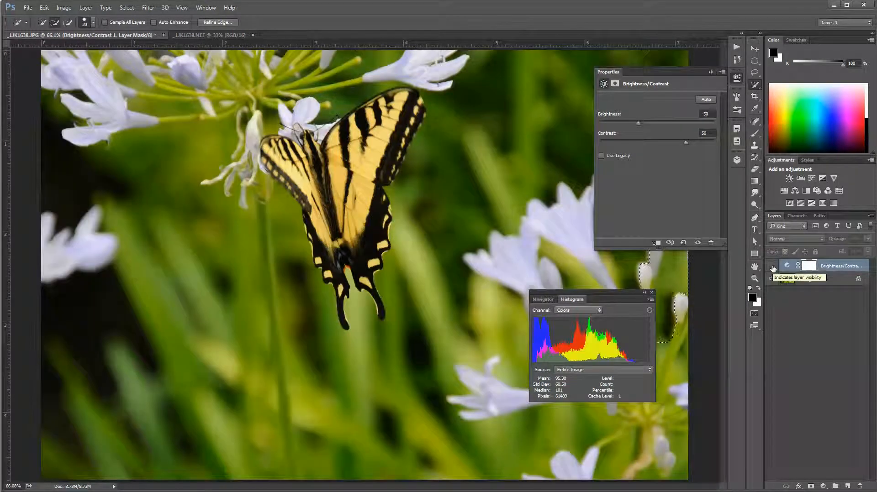
left_click(772, 266)
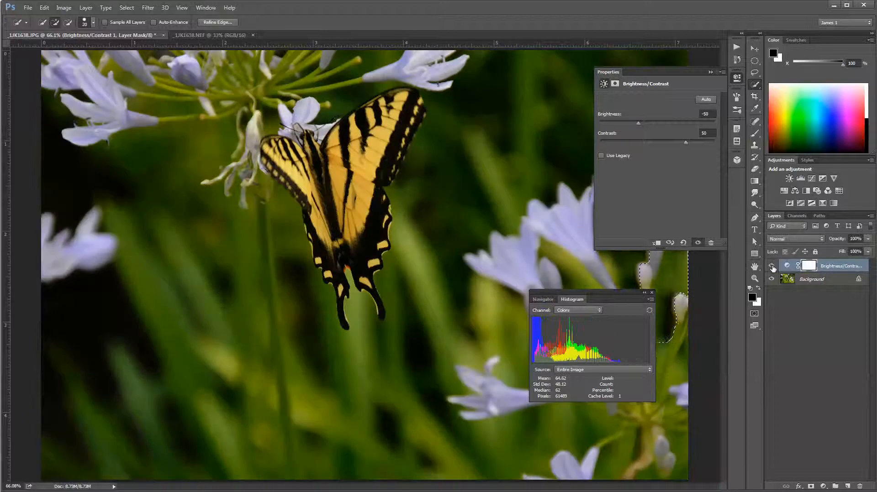
mouse_move(603, 339)
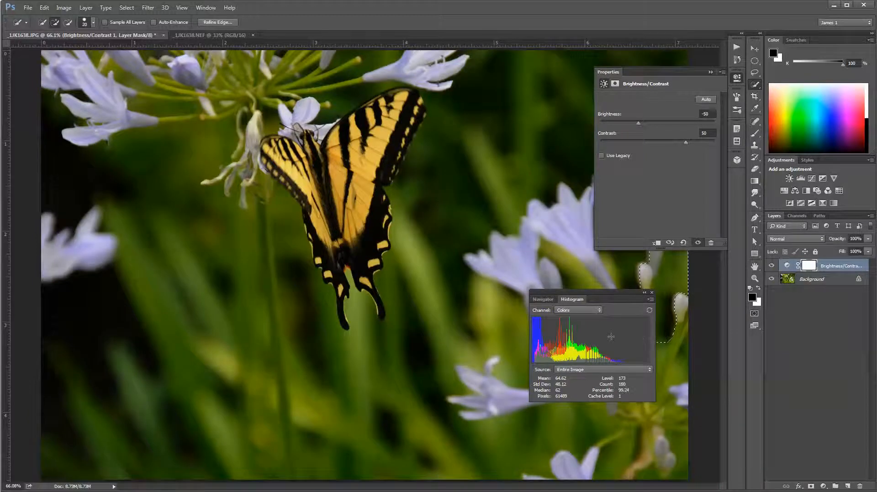
key("ctrl+d")
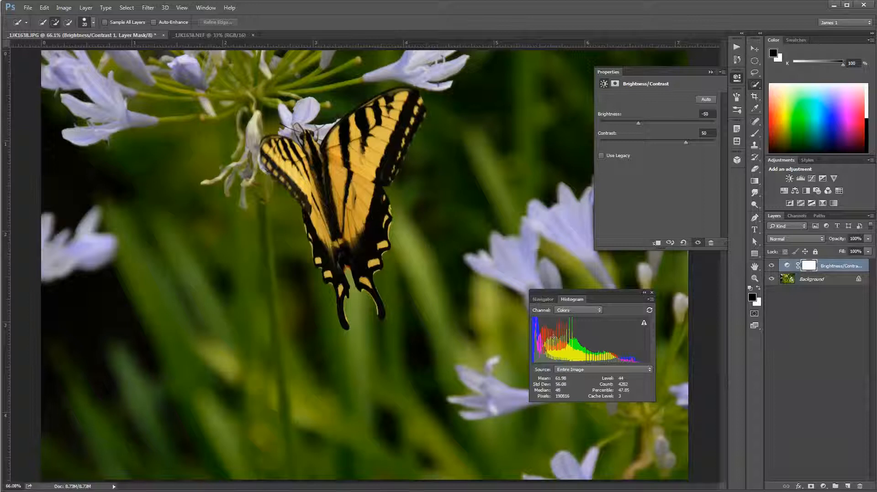
Add a Brightness/Contrast adjustment layer to the NEF image with brightness -52 and contrast 53, and refresh its histogram.
left_click(201, 36)
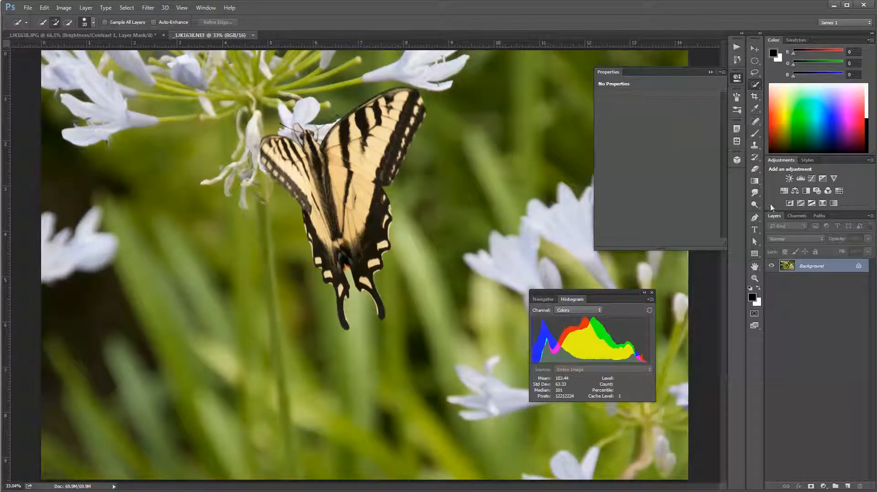
left_click(784, 178)
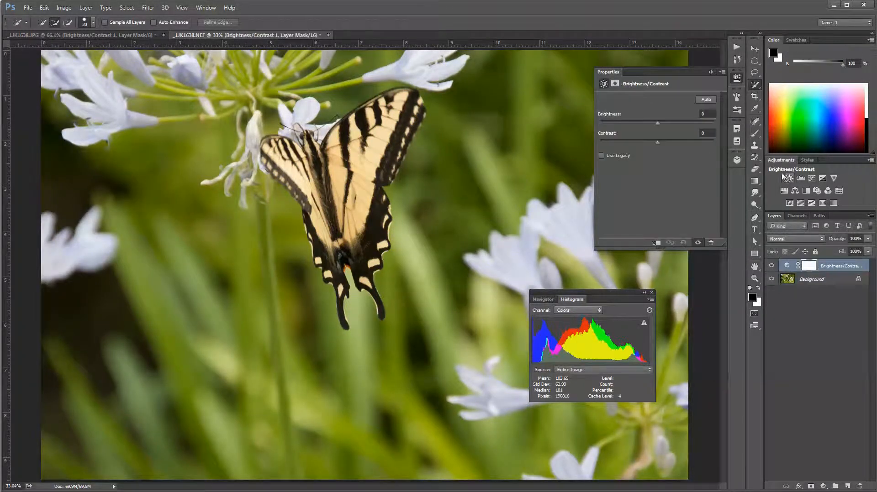
left_click_drag(656, 125, 688, 145)
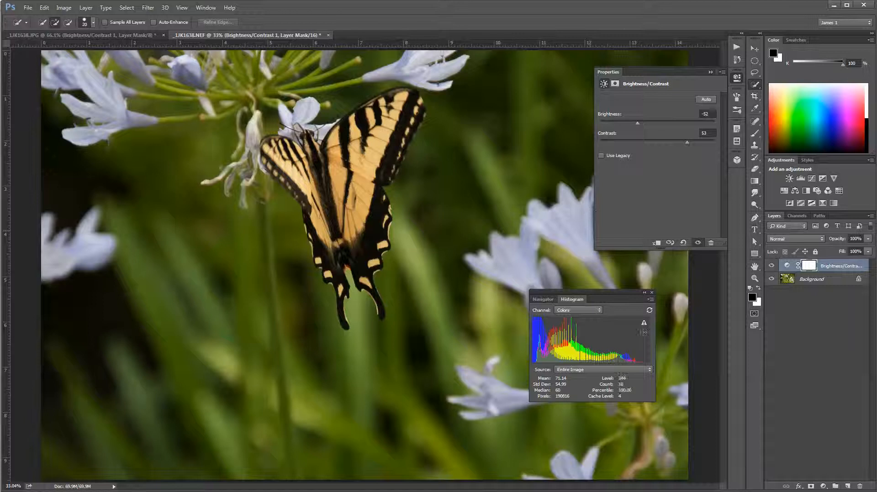
left_click(644, 325)
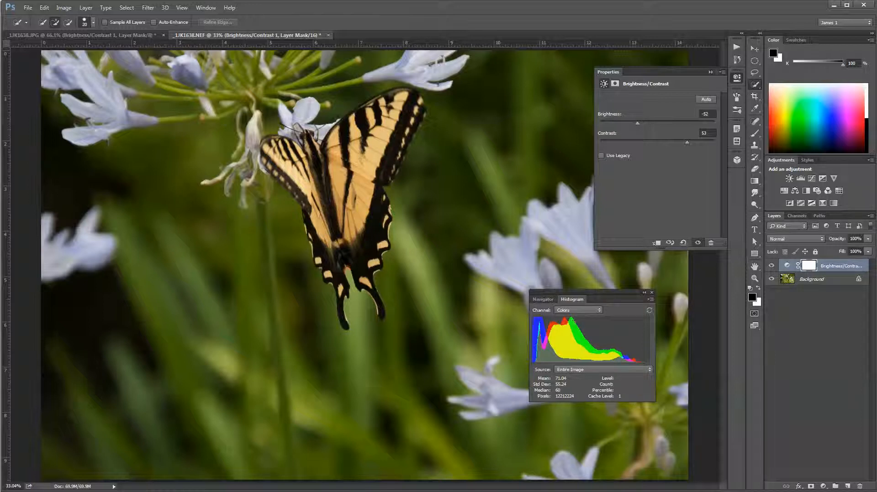
Refresh the adjusted JPG image's histogram and review which filters are available for the 8-bit image.
left_click(116, 36)
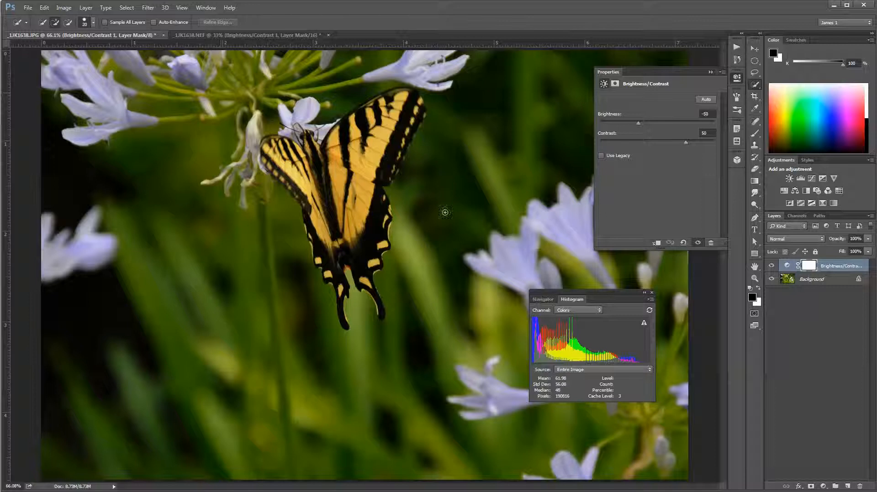
left_click(644, 325)
left_click(151, 9)
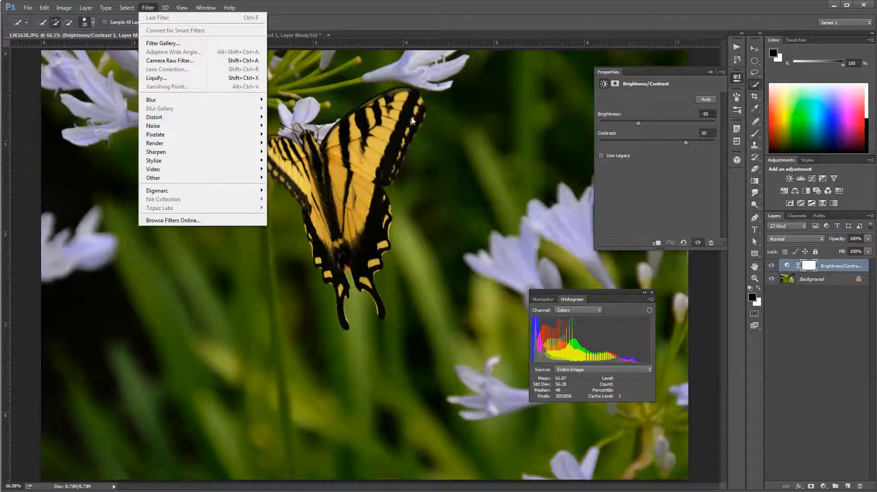
left_click(473, 119)
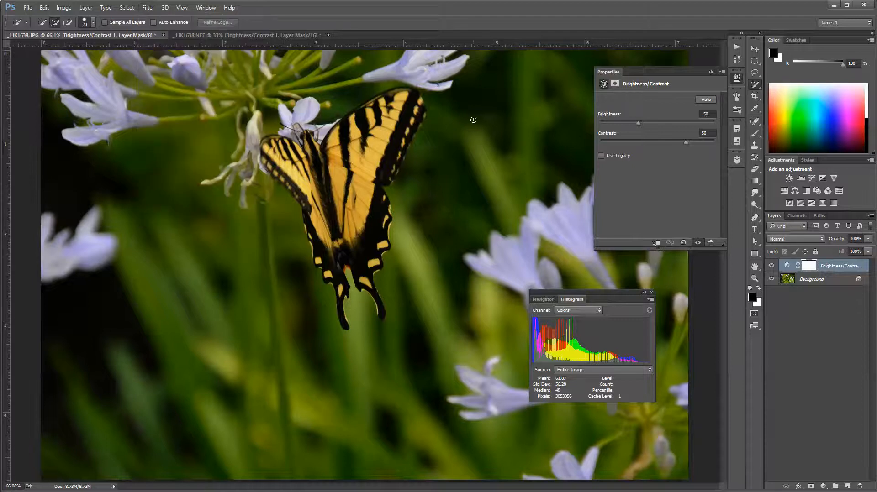
Convert the 16-bit NEF image to 8 Bits/Channel.
left_click(204, 36)
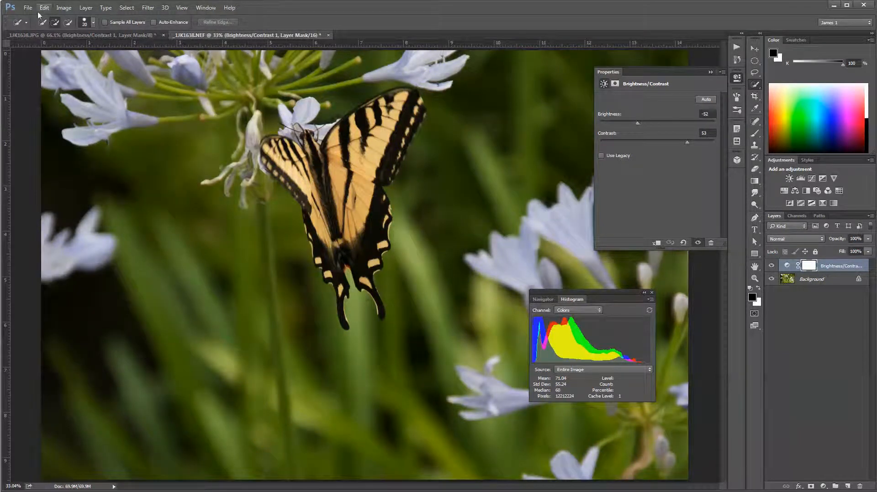
left_click(64, 8)
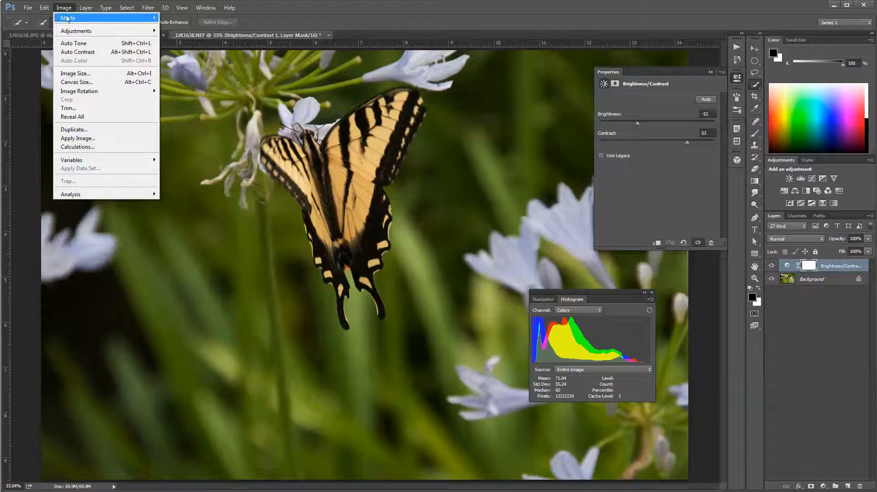
mouse_move(69, 19)
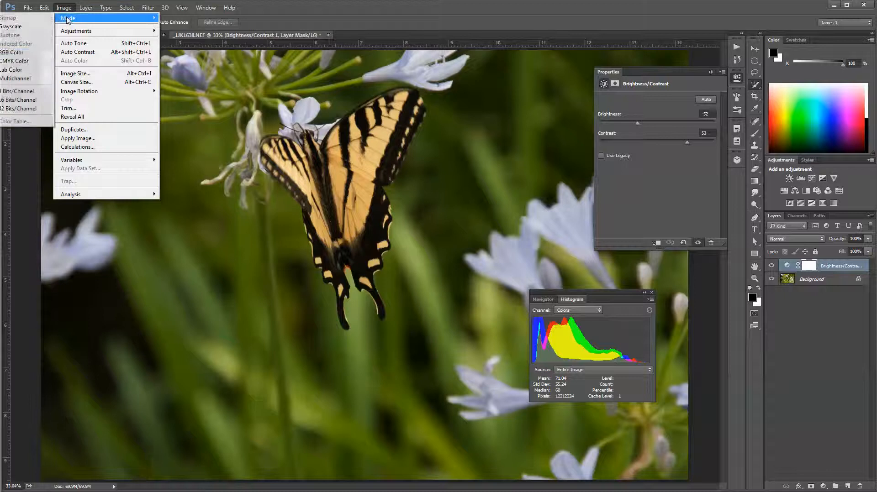
left_click(14, 92)
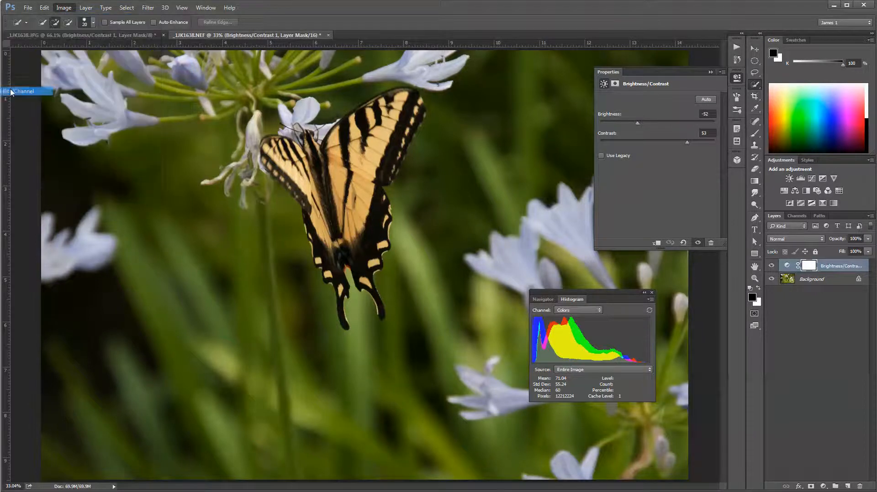
Apply a Halftone Pattern filter with size 3, contrast 24 and Line pattern to the NEF's adjustment layer mask, and undo it.
left_click(149, 7)
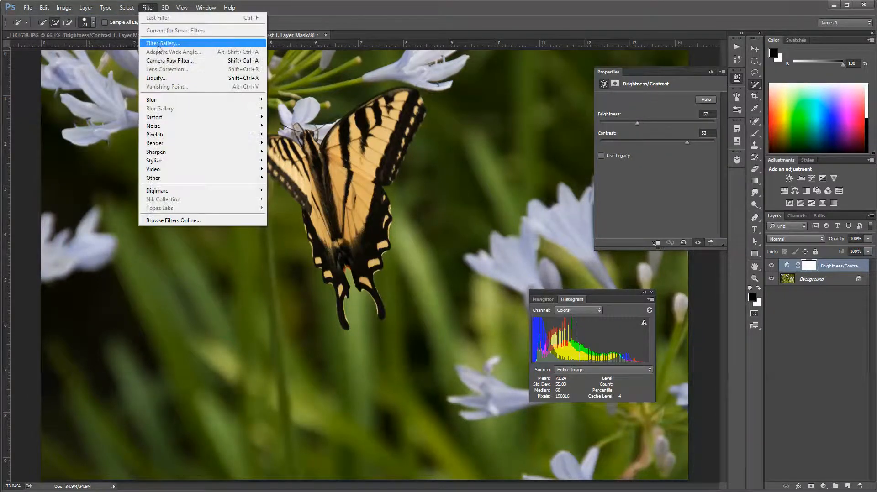
left_click(156, 43)
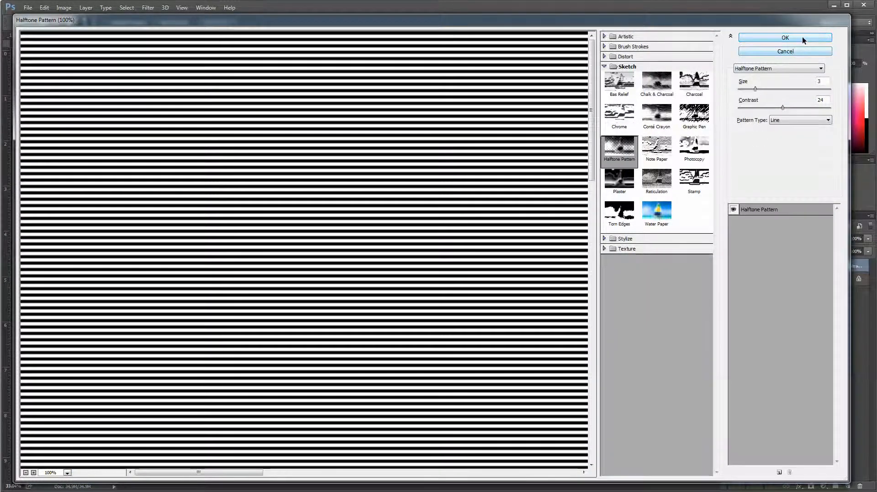
left_click(802, 36)
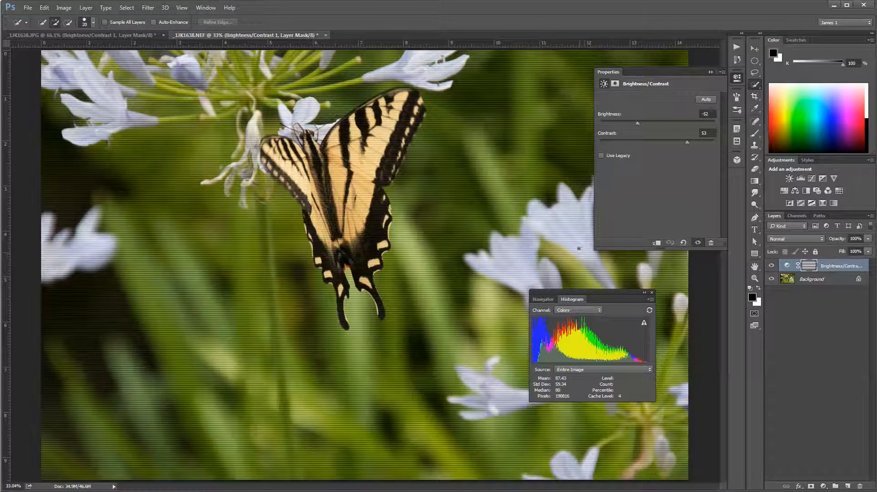
key("ctrl+z")
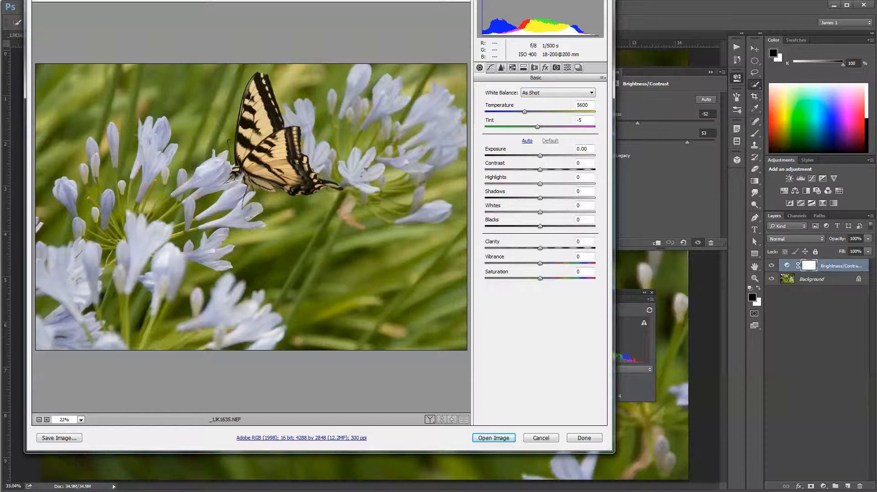
Bring the whole Camera Raw window for _1JK1635.NEF into view and examine the color spaces offered in its workflow options.
left_click_drag(298, 0, 388, 12)
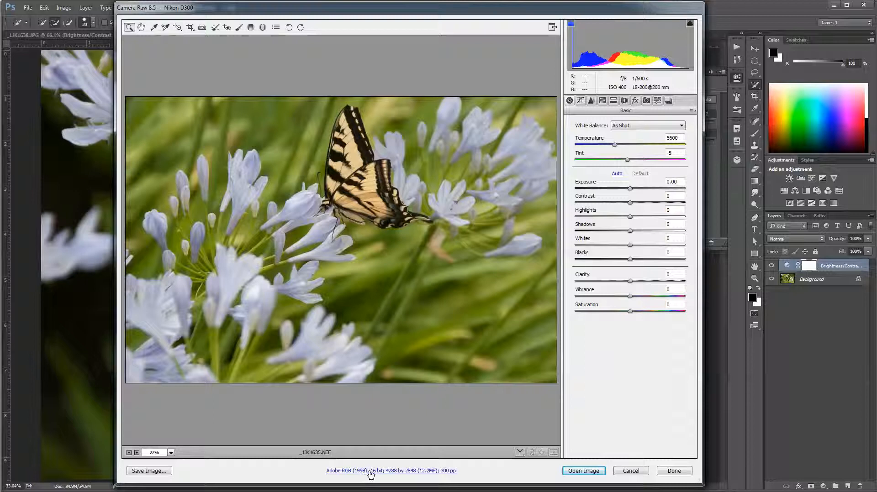
left_click(396, 475)
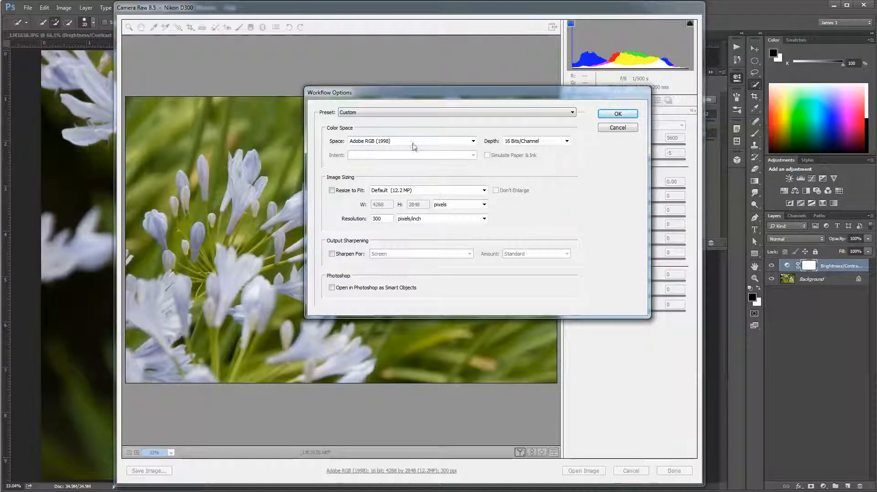
left_click(473, 142)
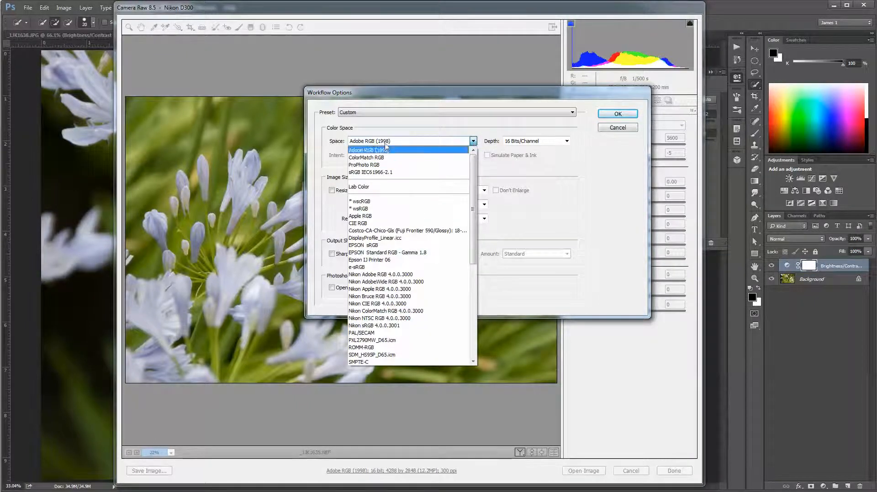
left_click(474, 142)
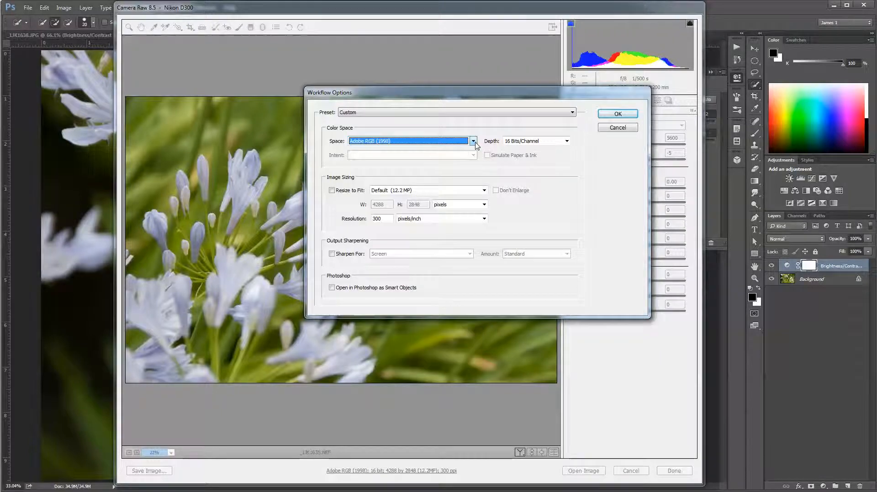
left_click(474, 141)
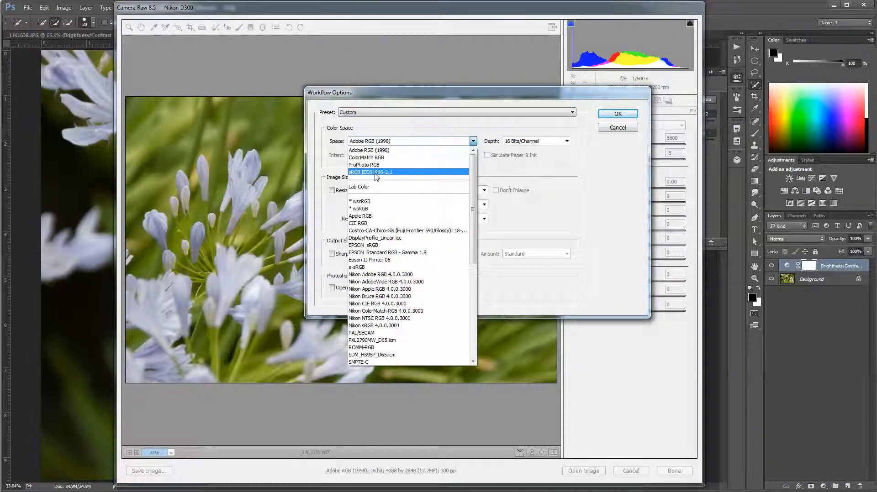
left_click(377, 142)
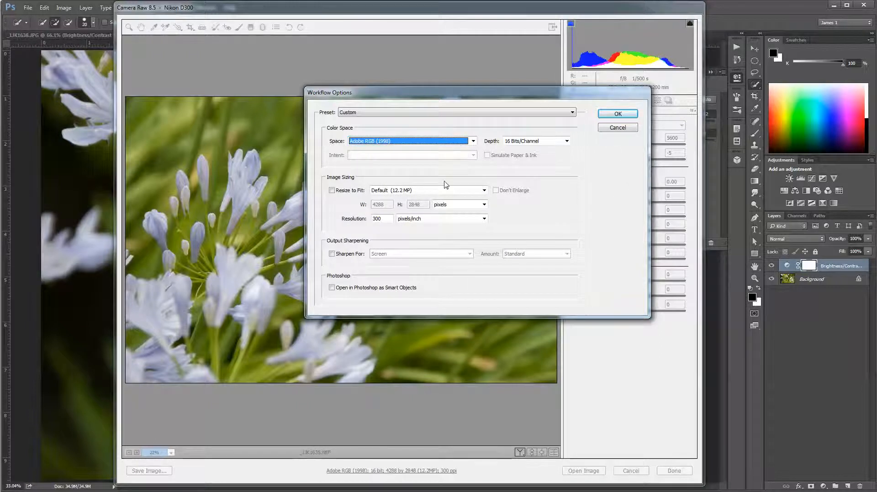
left_click(473, 141)
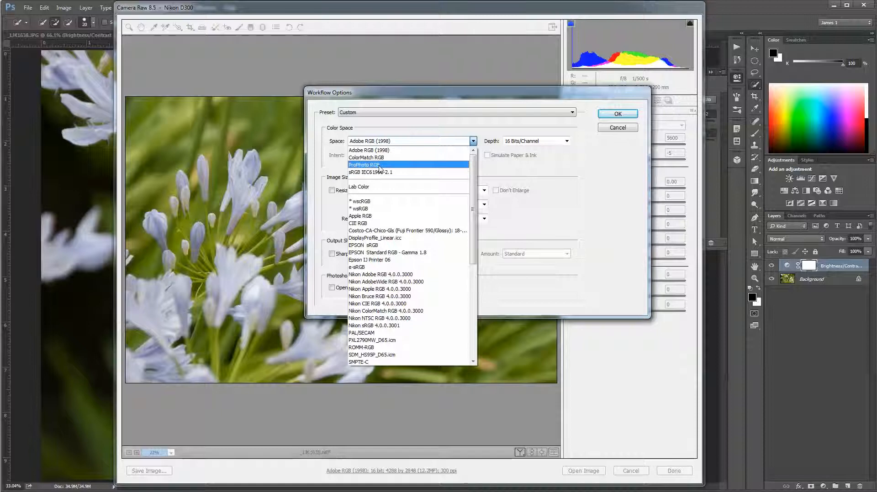
left_click(473, 142)
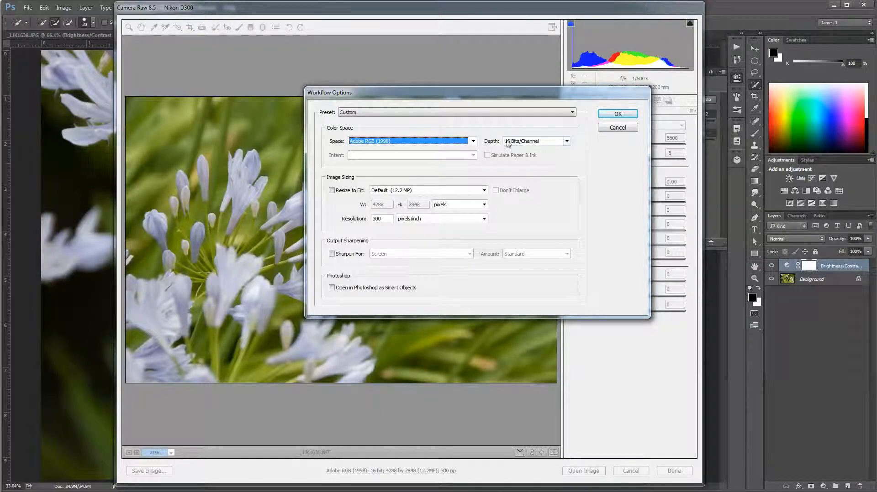
Check the bit depths available in the workflow options and leave them without making changes.
left_click(567, 142)
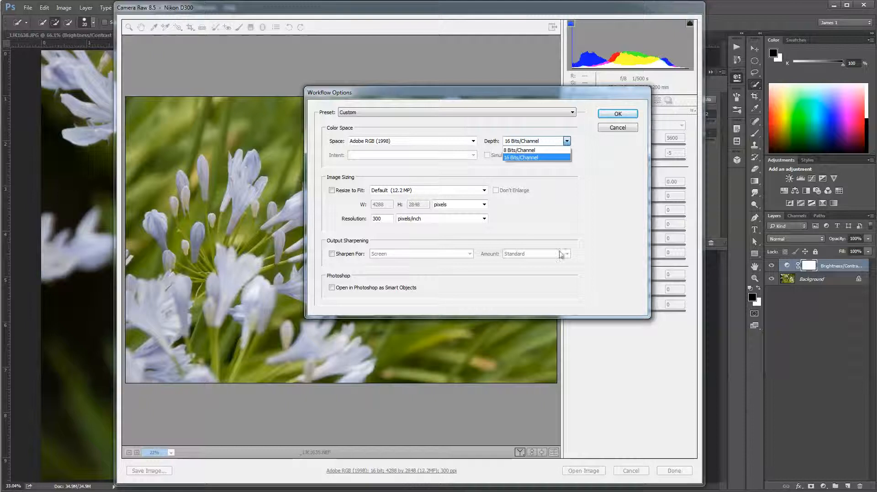
left_click(612, 131)
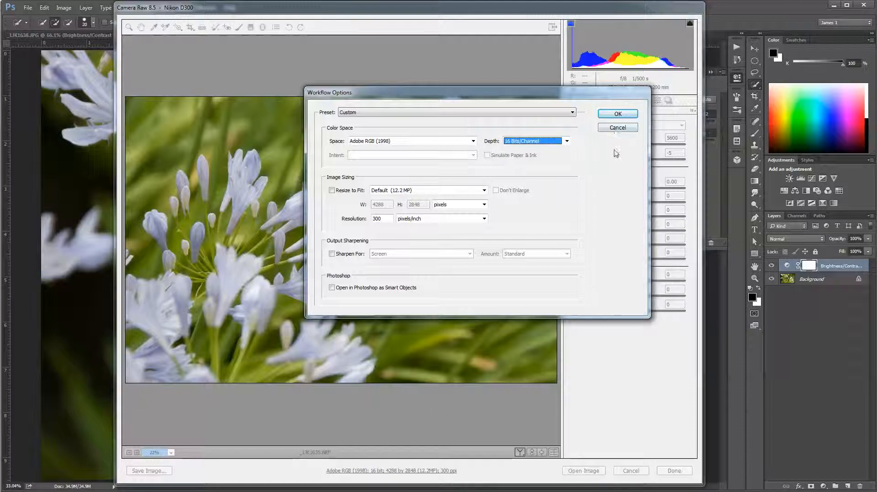
left_click(619, 128)
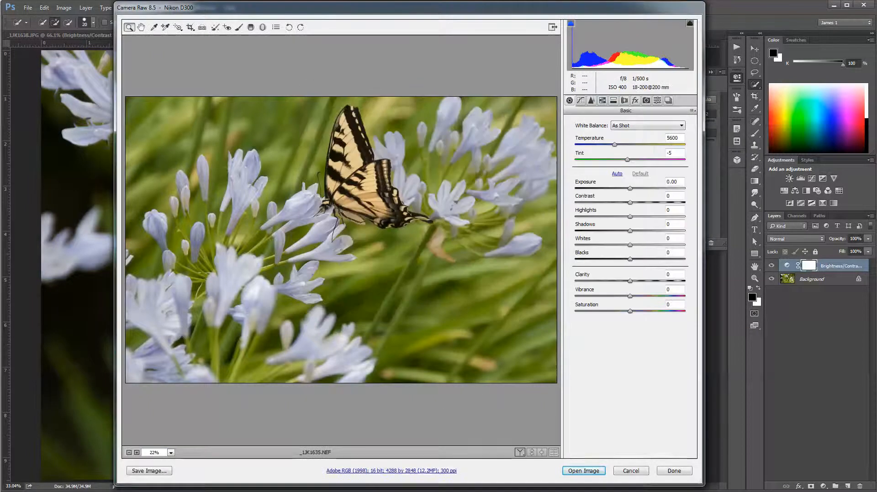
Switch the raw workflow depth to 8 Bits/Channel and back to 16 Bits/Channel, accept the options, and finish in Camera Raw.
left_click(382, 472)
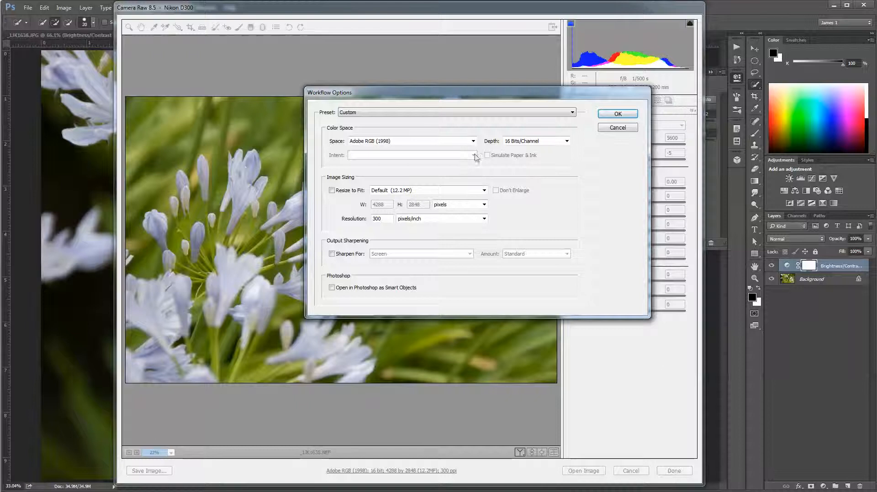
left_click(566, 142)
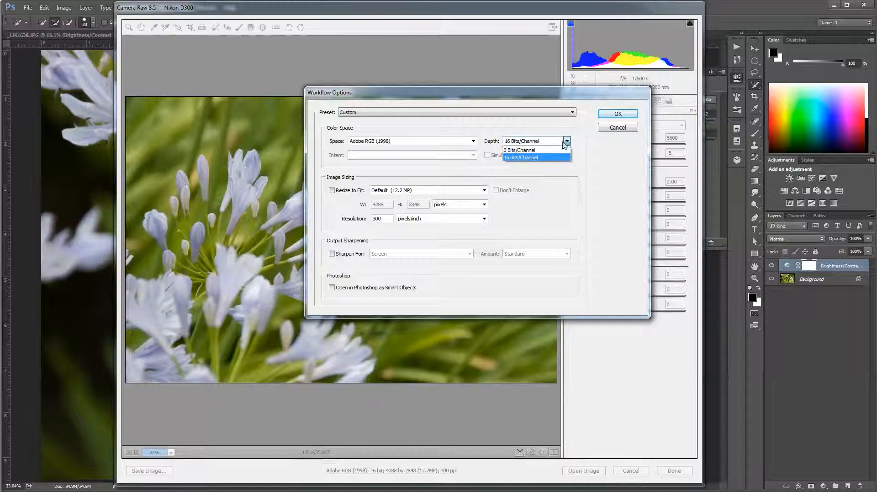
left_click(533, 151)
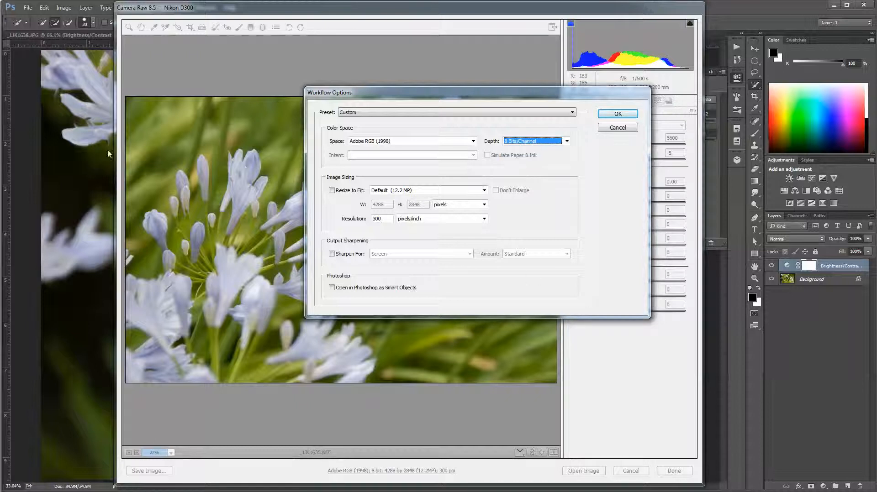
left_click(566, 142)
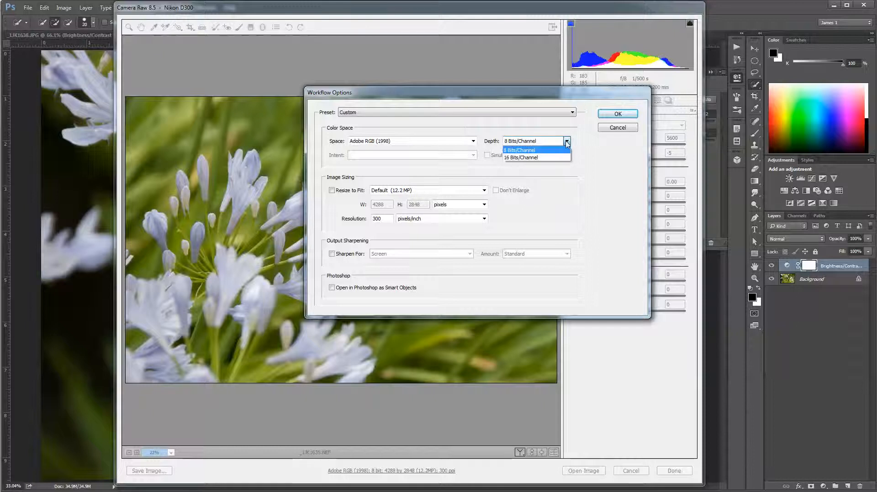
left_click(536, 157)
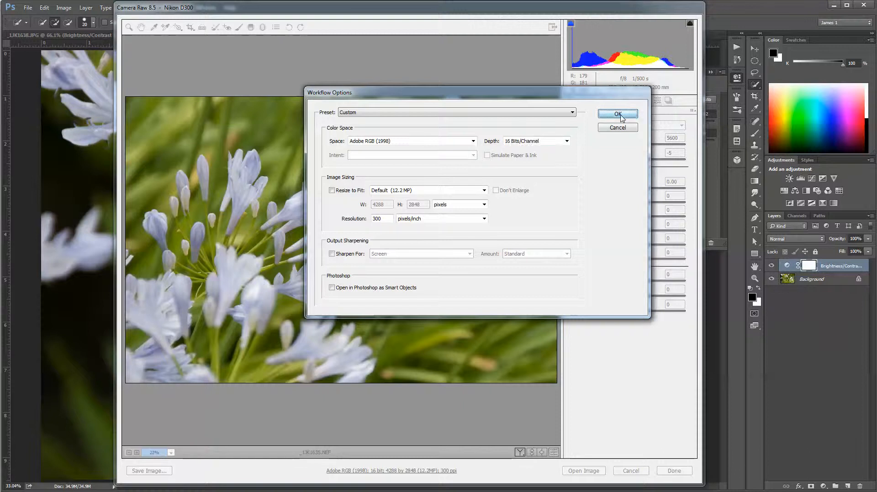
left_click(620, 115)
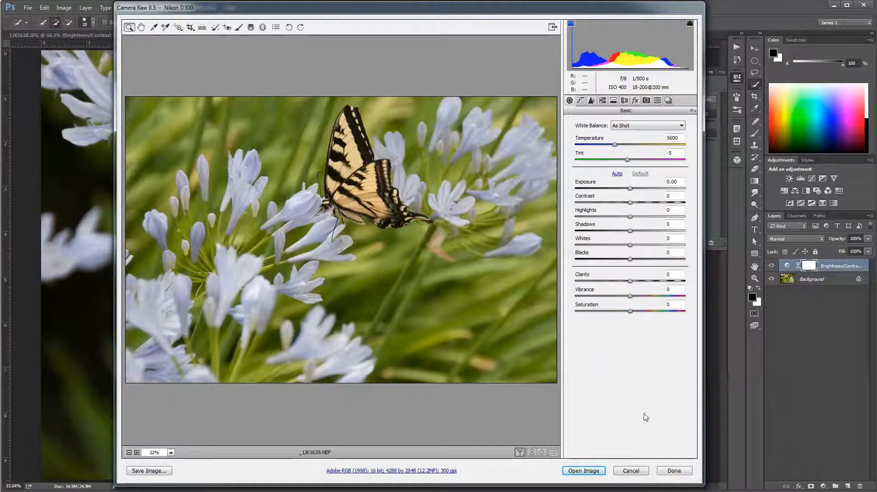
left_click(674, 471)
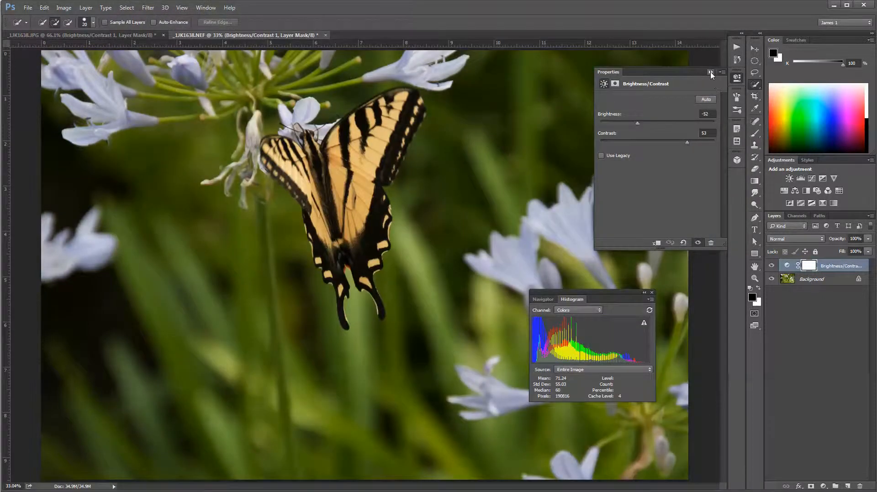
Collapse the Brightness/Contrast properties and close the histogram to clear the view of the image.
left_click(711, 71)
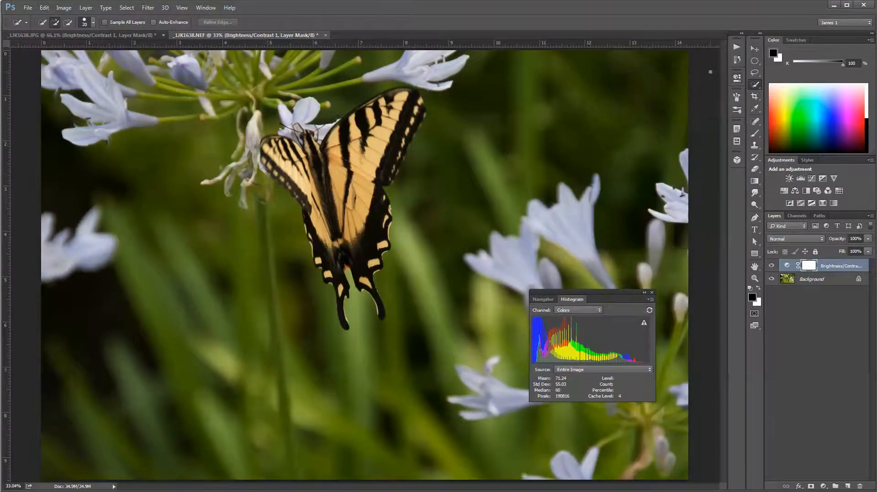
left_click(652, 293)
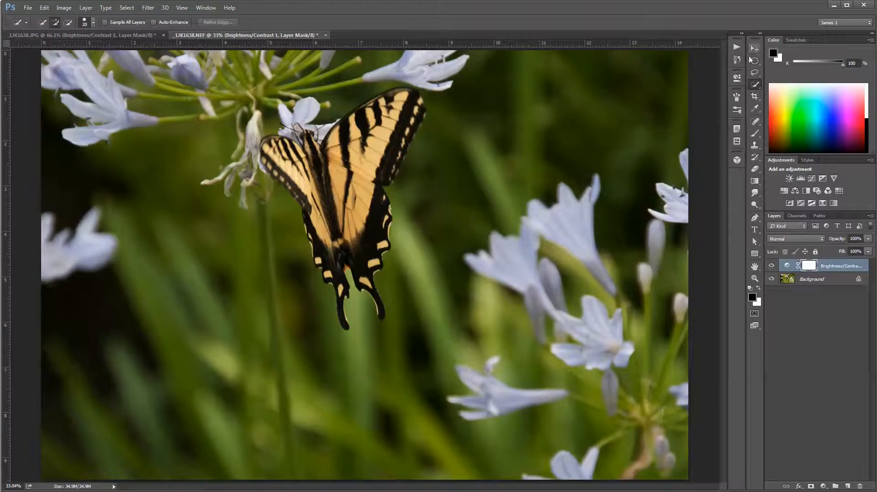
mouse_move(757, 41)
left_mouse_down()
mouse_move(9, 46)
mouse_move(643, 30)
mouse_move(766, 38)
left_mouse_up()
Activate the Eyedropper tool and open the list of workspaces.
key("i")
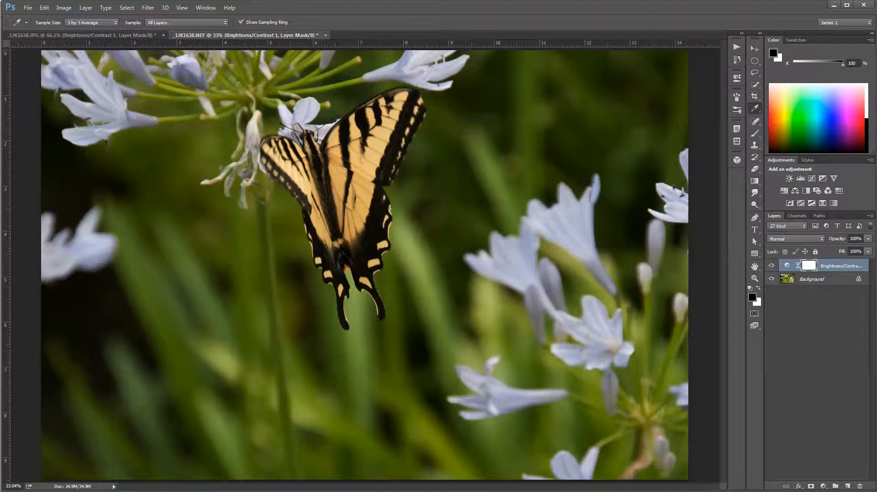
left_click(870, 24)
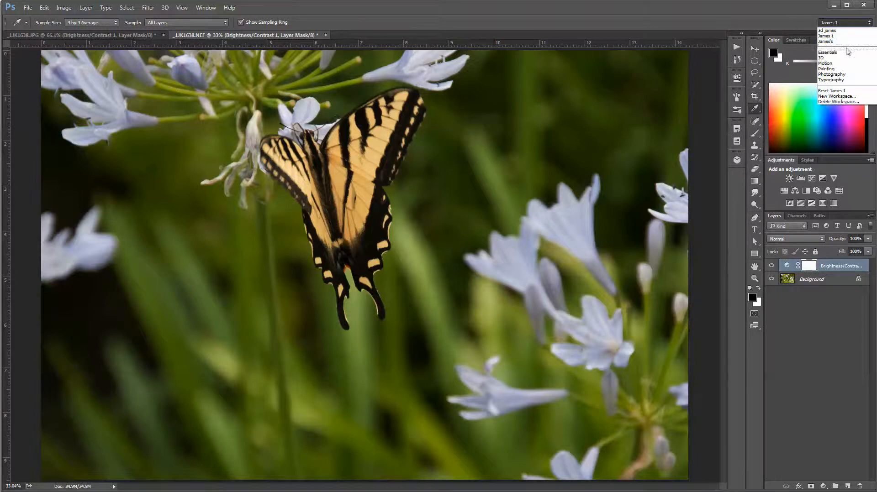